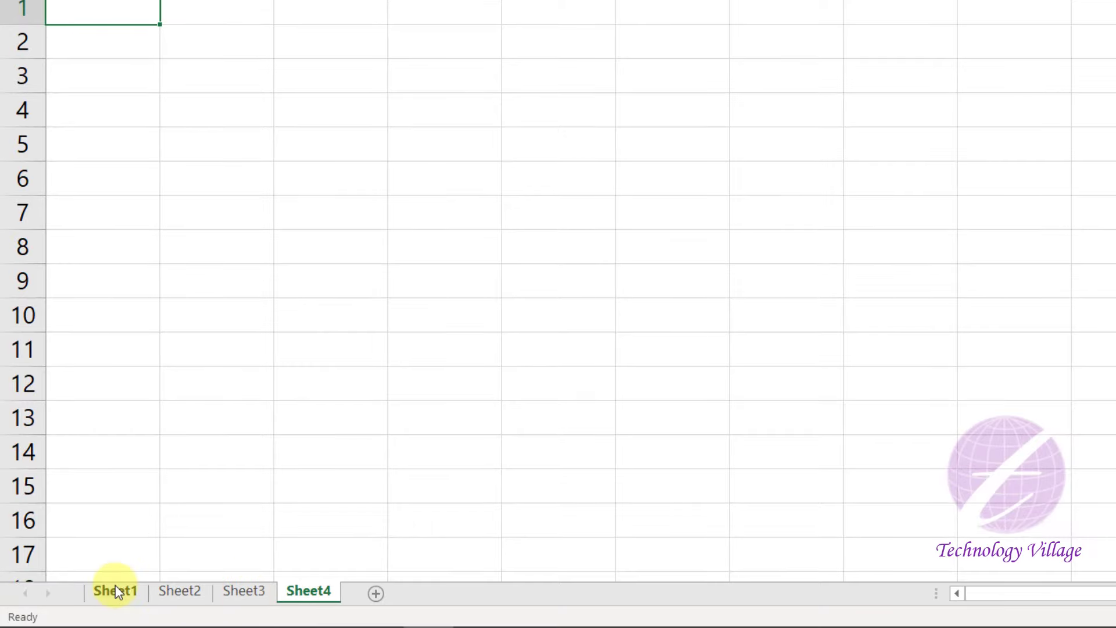
Review the data on Sheet1, Sheet2 and Sheet3, then return to the empty Sheet4
click(102, 593)
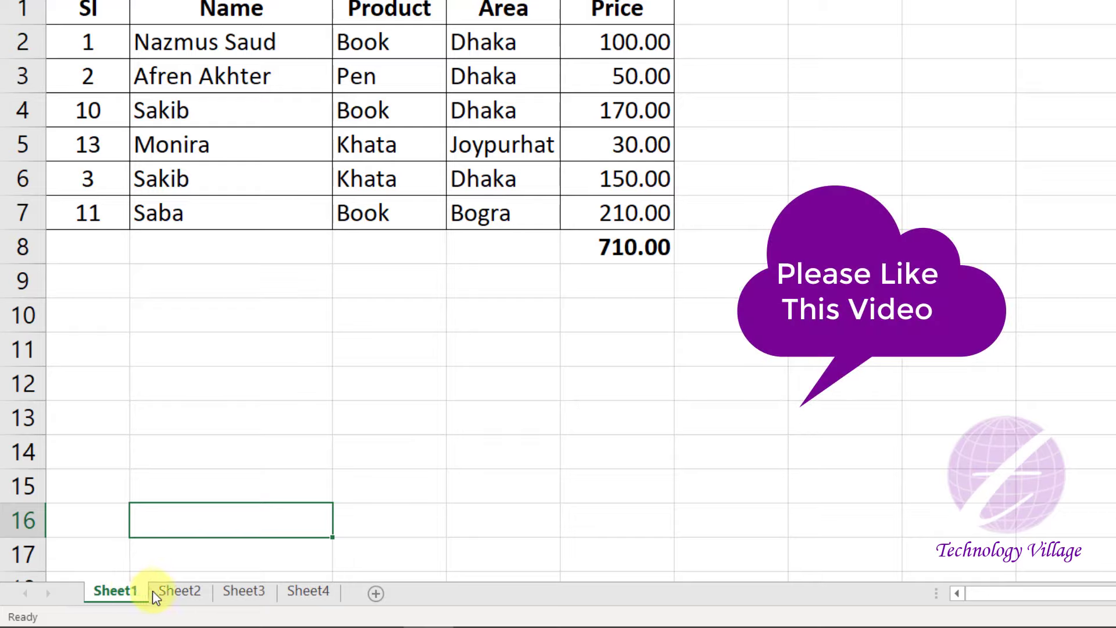
click(198, 590)
click(241, 591)
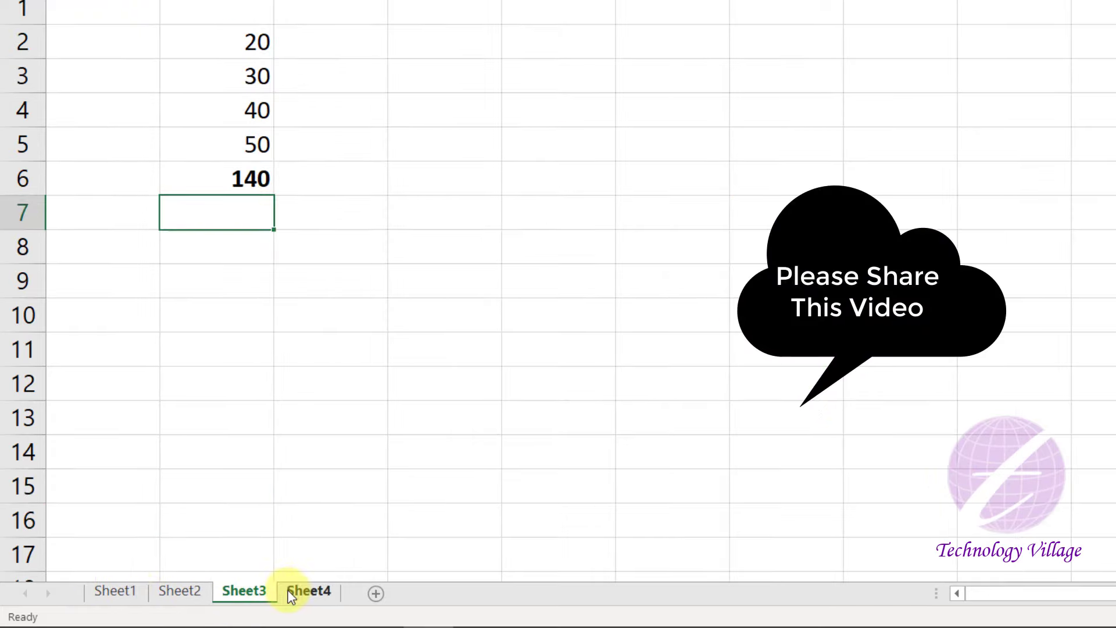
click(302, 592)
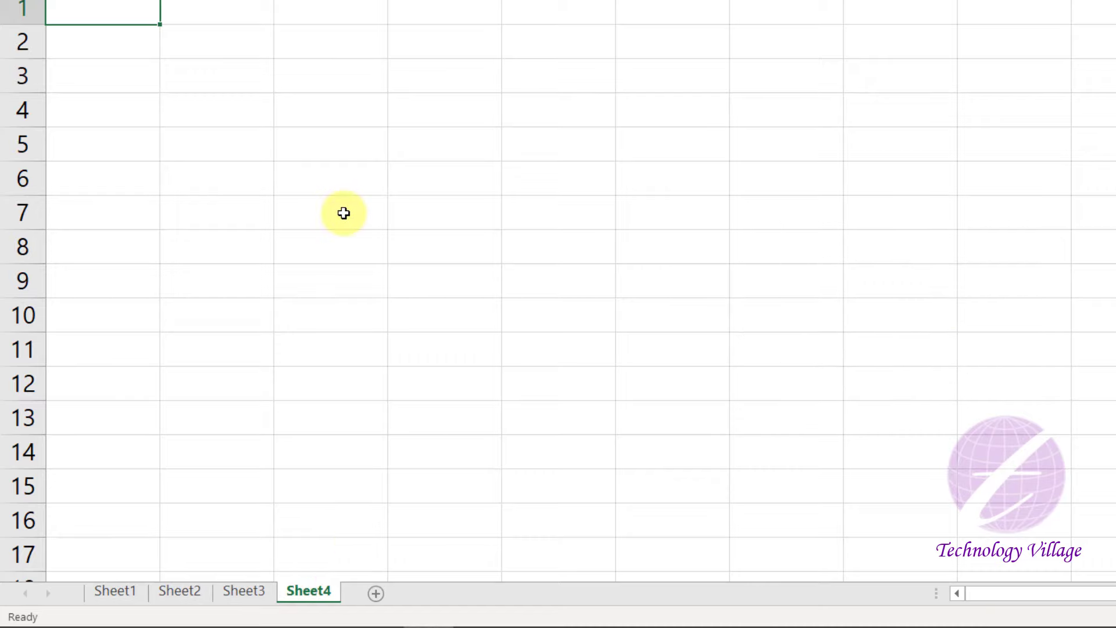
Locate the source totals: Sheet1's 710.00 Price total and Sheet2's 439 grand total
click(116, 592)
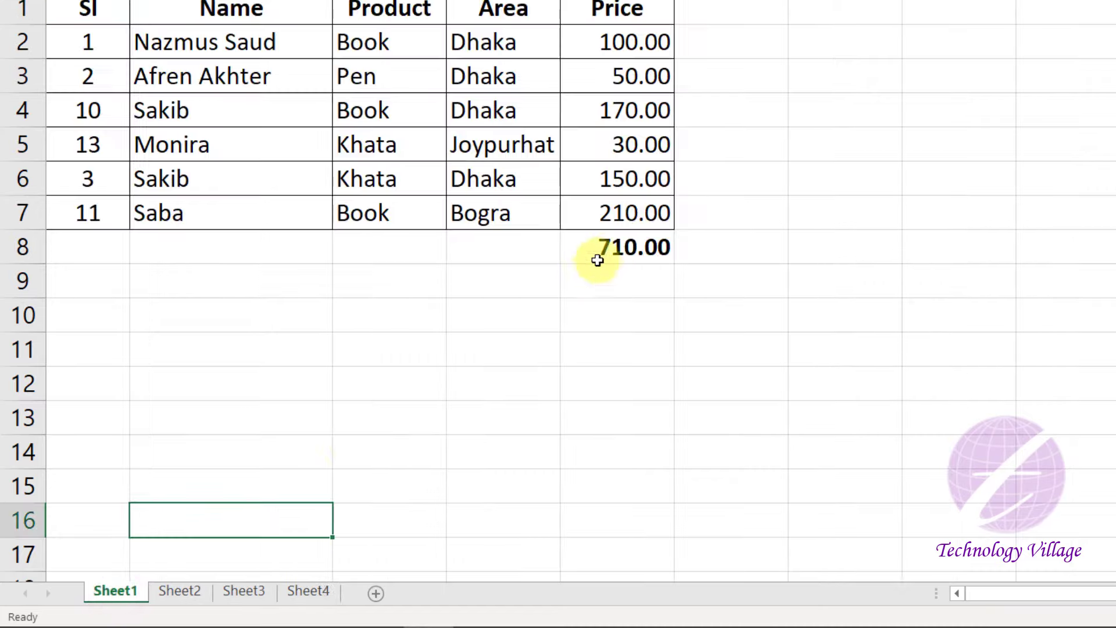
click(620, 247)
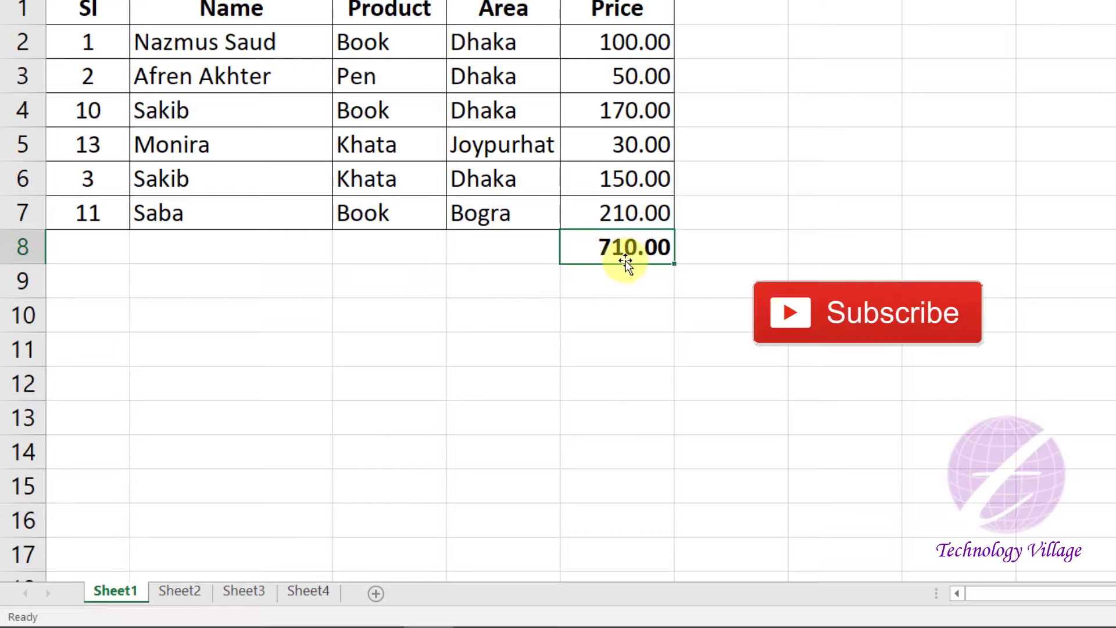
click(198, 593)
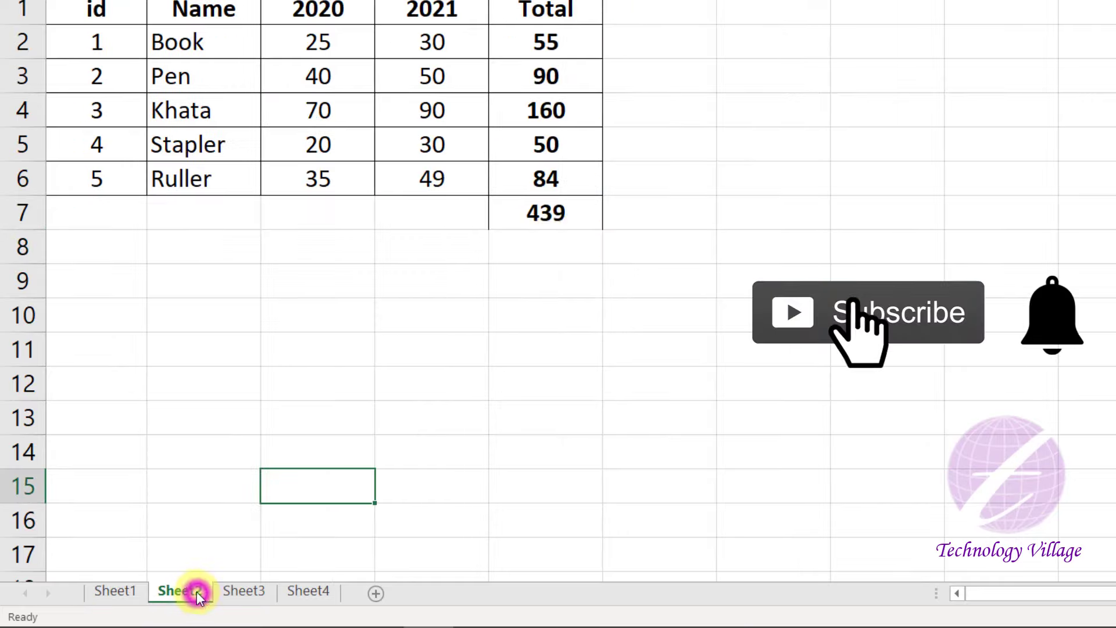
click(558, 217)
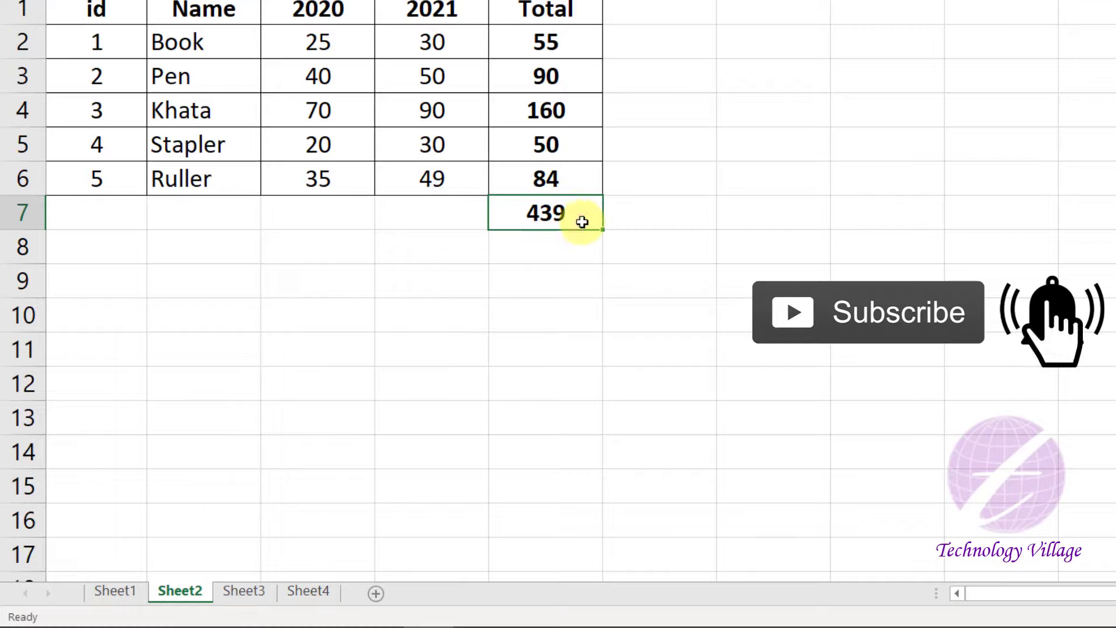
click(244, 591)
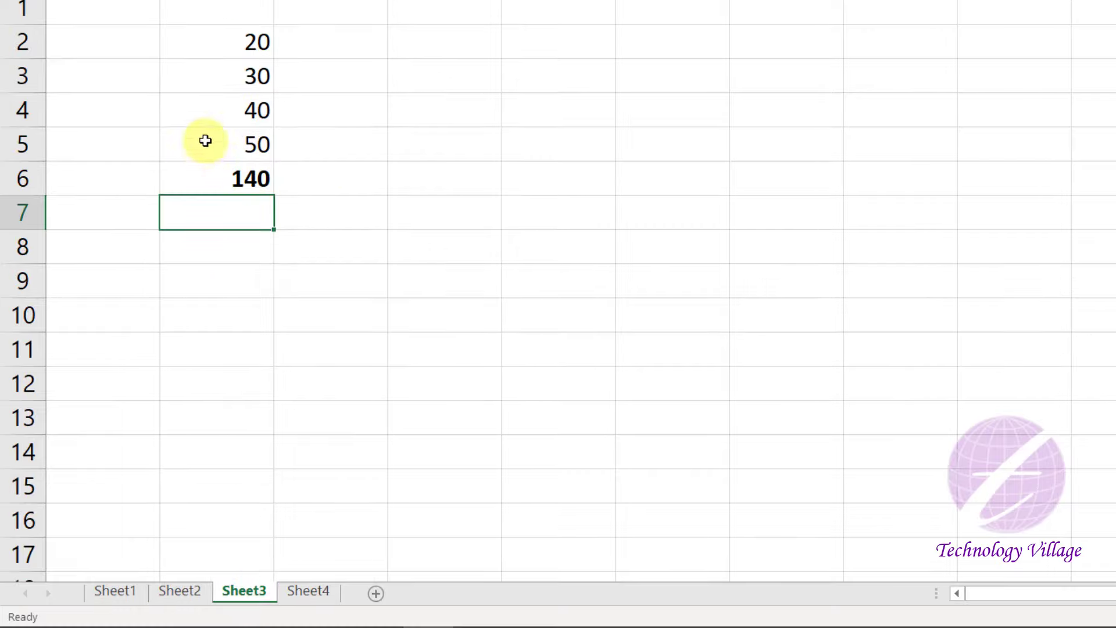
click(307, 591)
Pick Sheet4's first total cell and recheck the totals on Sheet1, Sheet2 and Sheet3
click(334, 111)
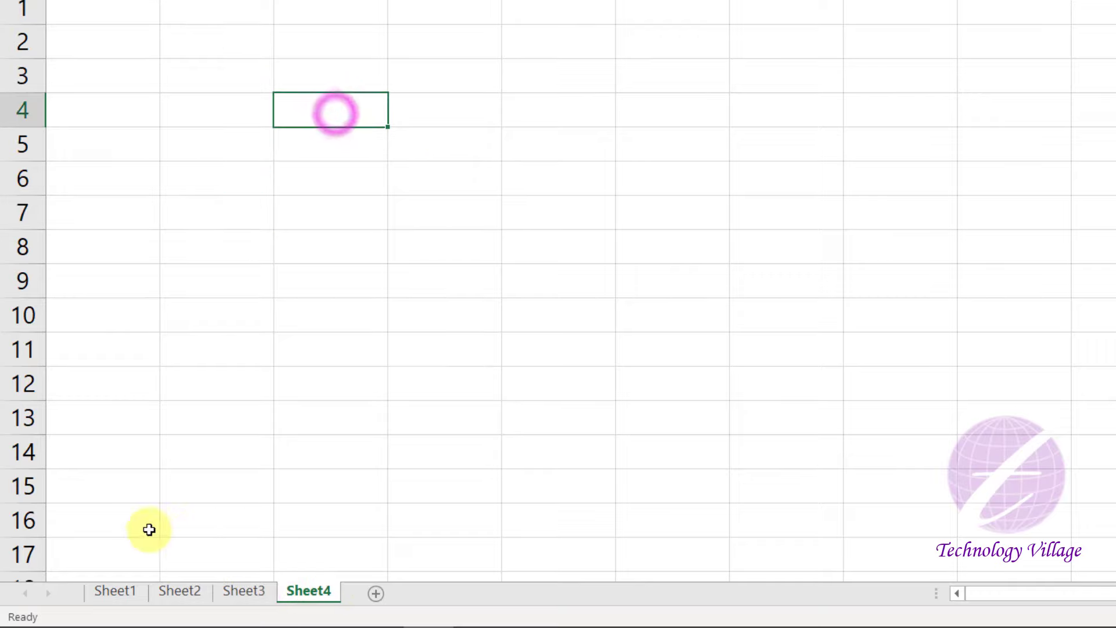
click(116, 590)
click(179, 591)
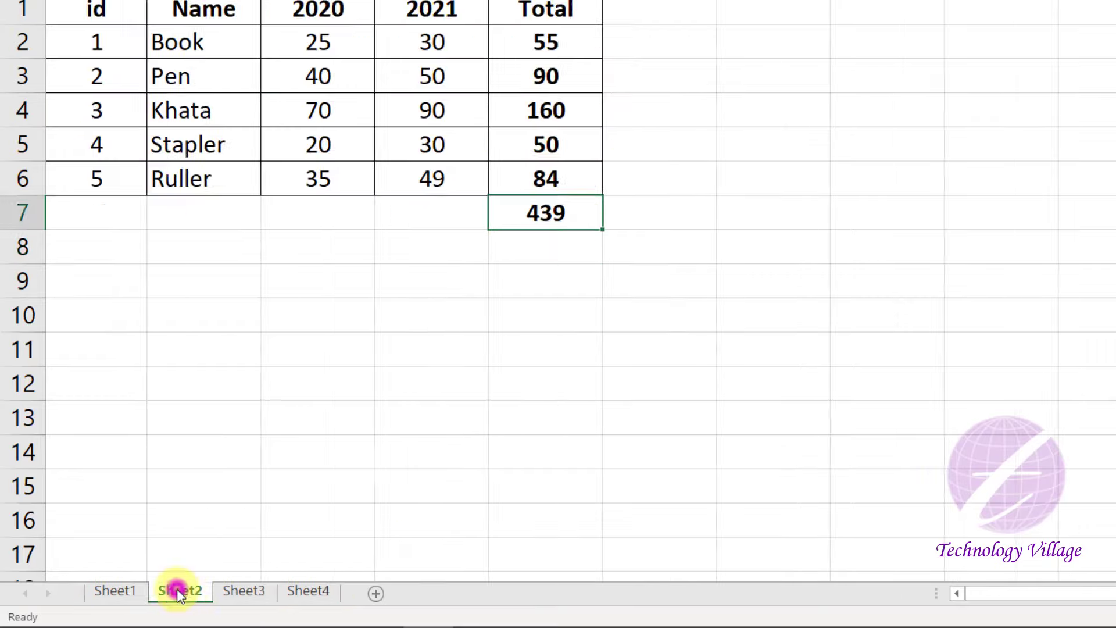
click(242, 590)
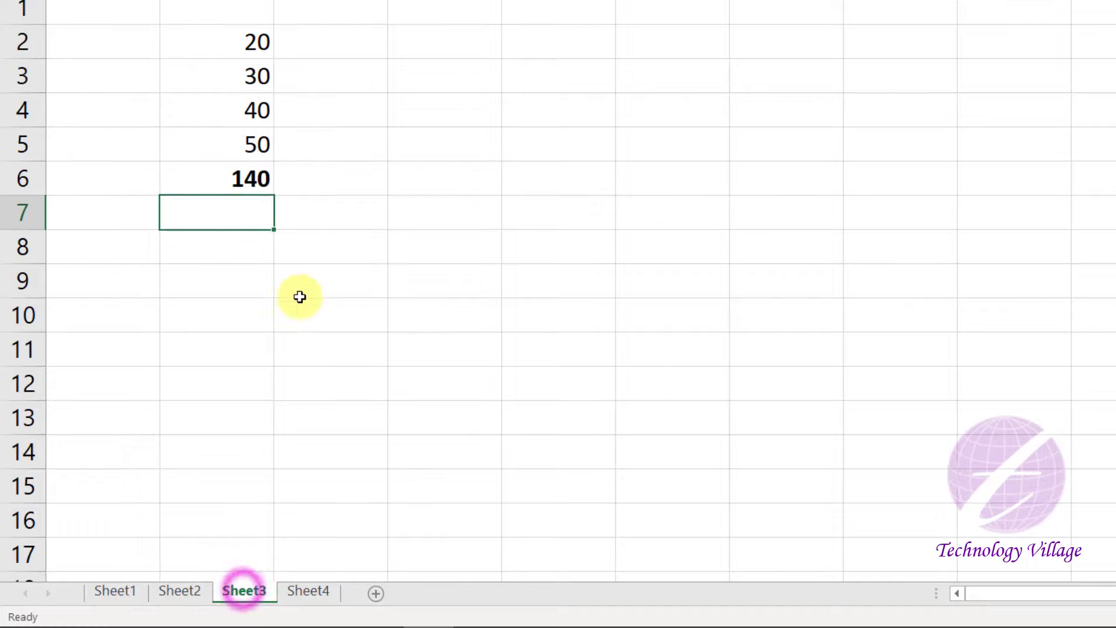
click(307, 591)
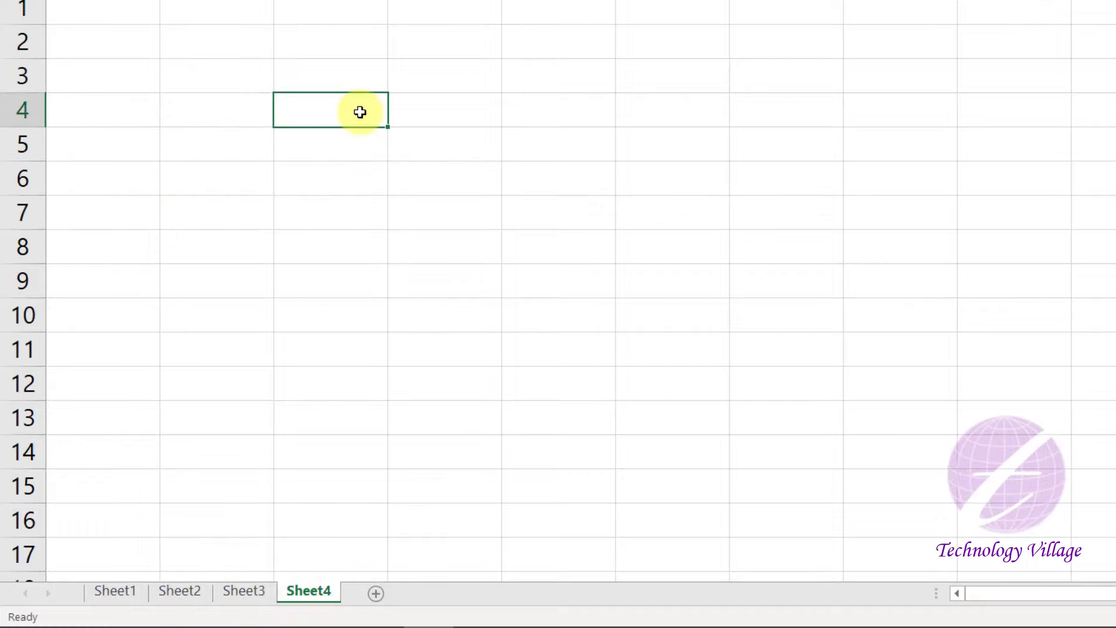
Enter 710, 439 and 140 in C4:C6 and AutoSum them to 1289 in C7
text(710 439 )
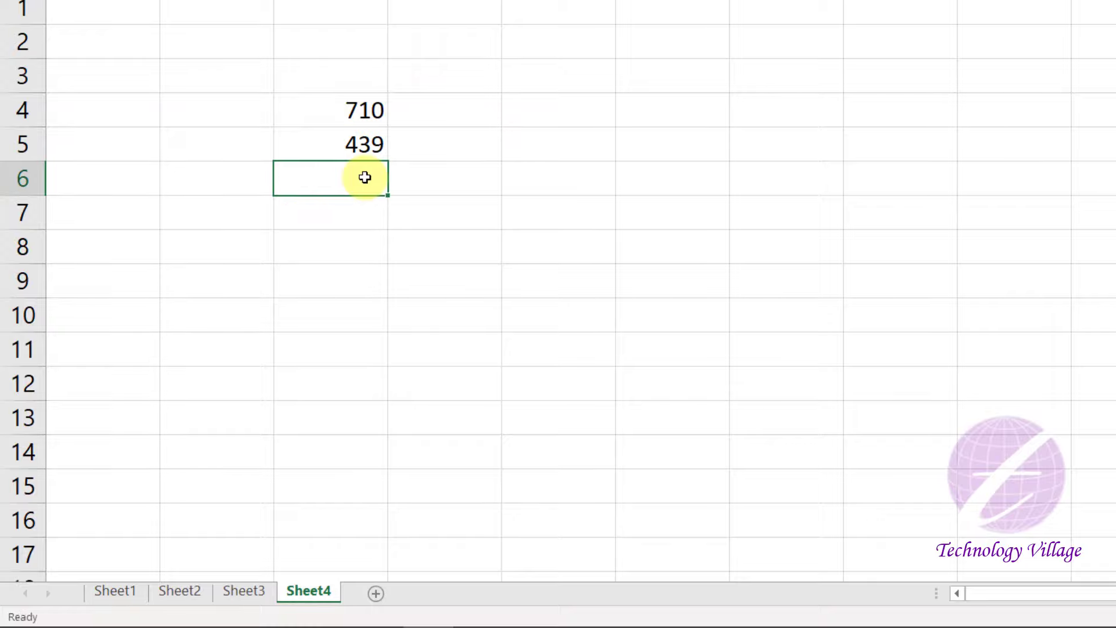
text(110)
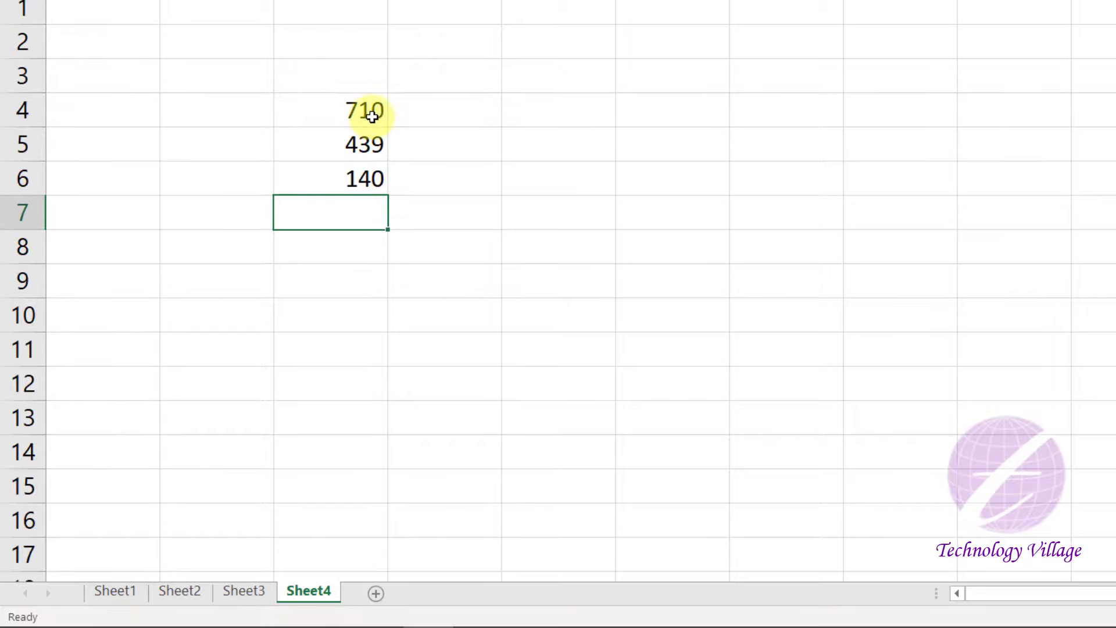
drag(373, 106, 373, 209)
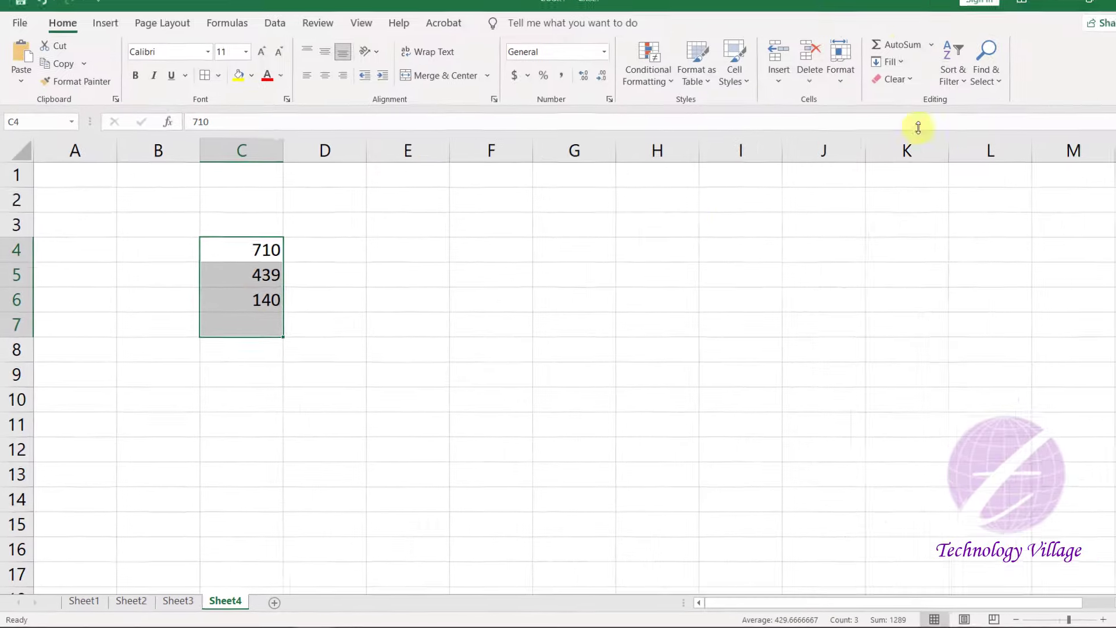
click(875, 58)
click(254, 335)
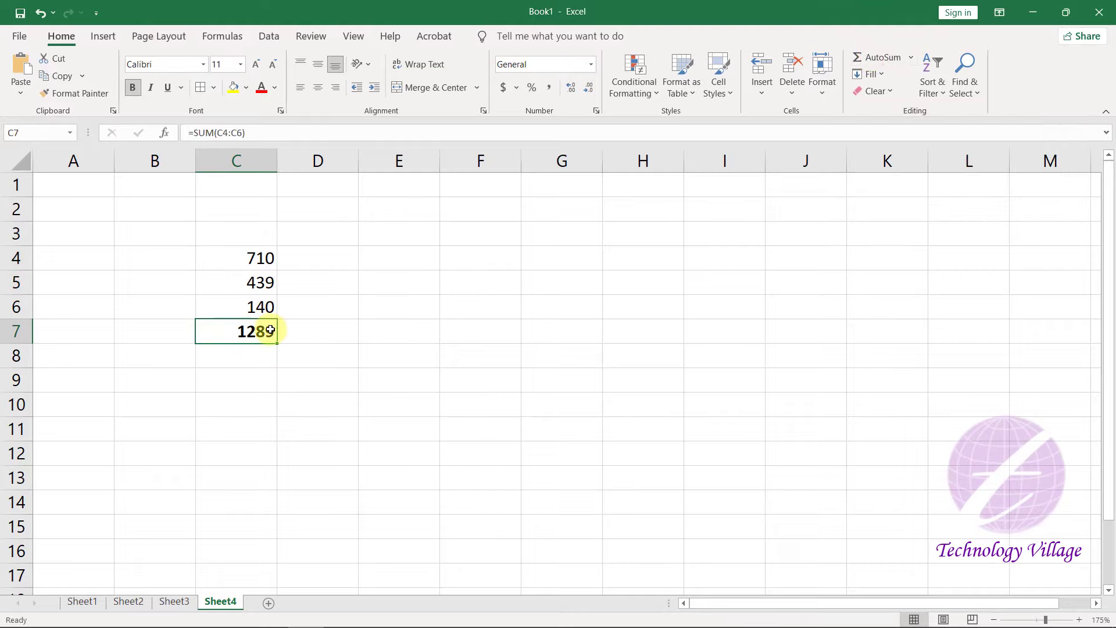
click(86, 602)
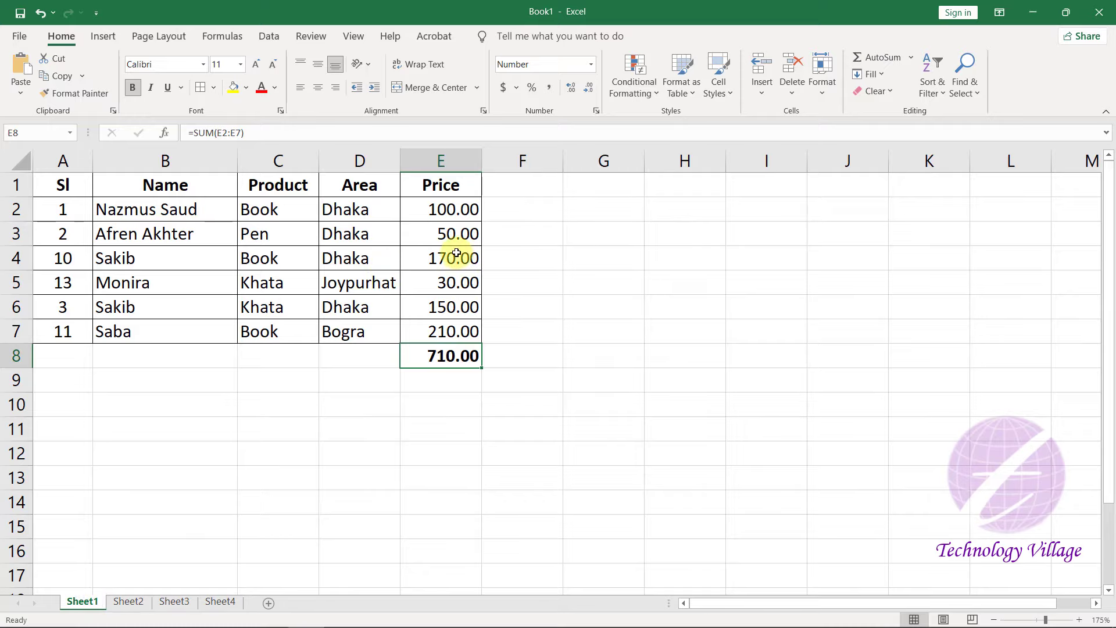
Raise Sheet1's Pen price in E3 to 100.00, then review Sheet4's typed totals in C4:C6
click(444, 239)
text(100)
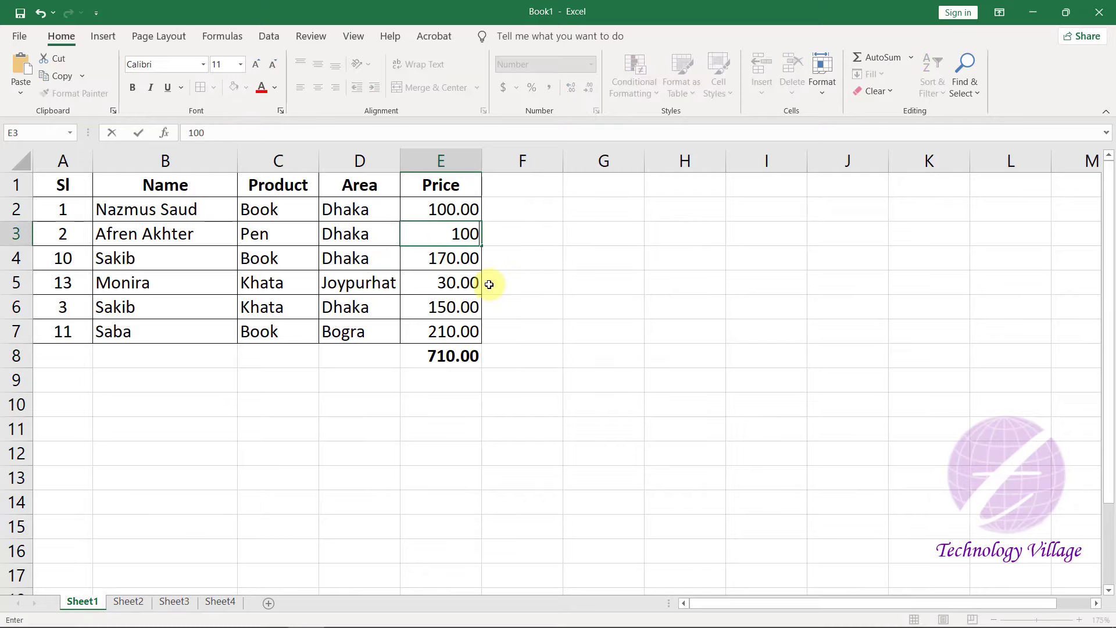
key(Return)
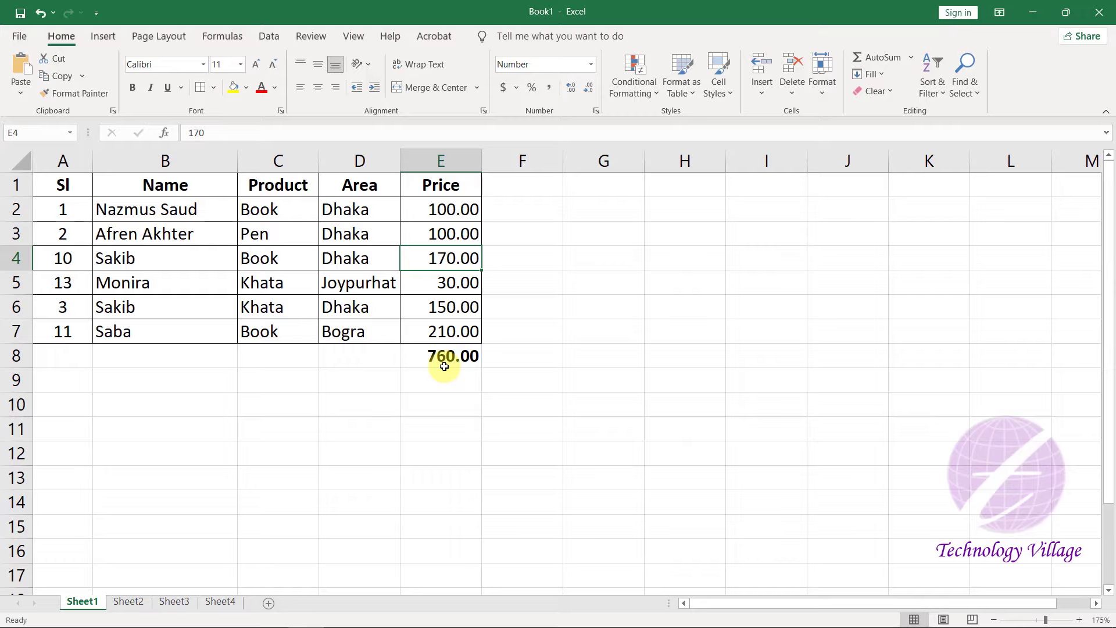
click(220, 603)
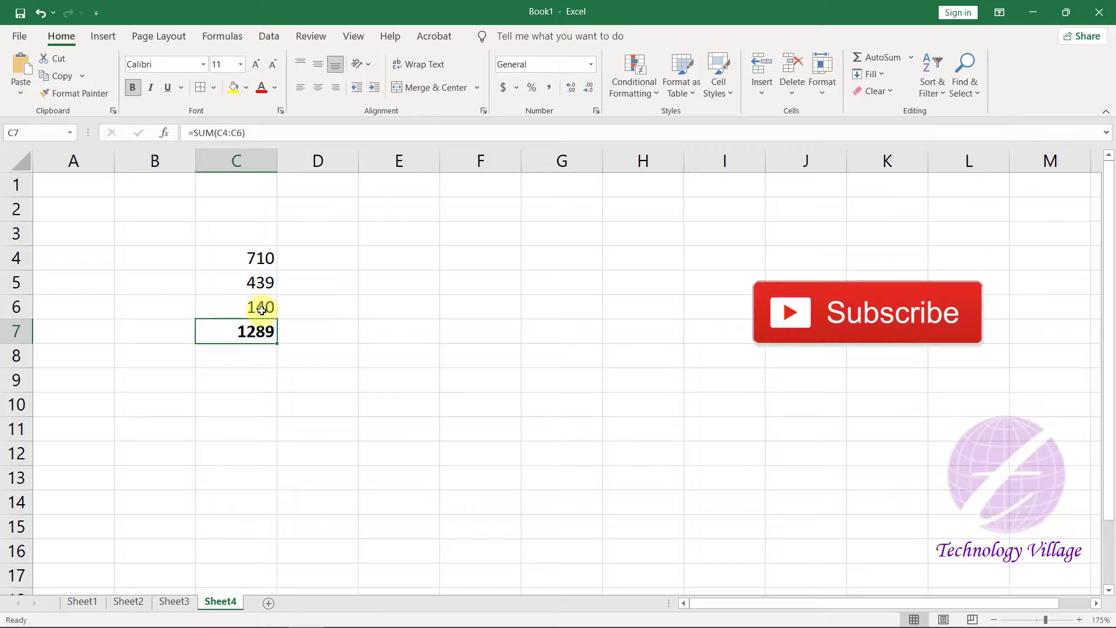
drag(260, 257, 266, 308)
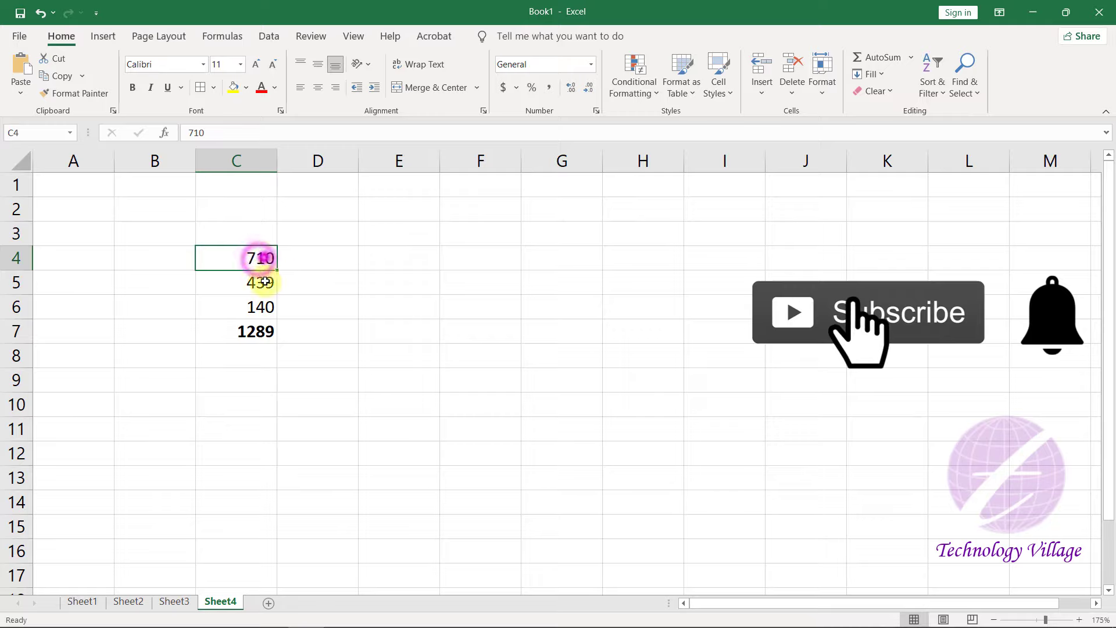
Clear Sheet4's typed totals and make C4 reference Sheet1's 760.00 grand total
key(Delete)
click(256, 258)
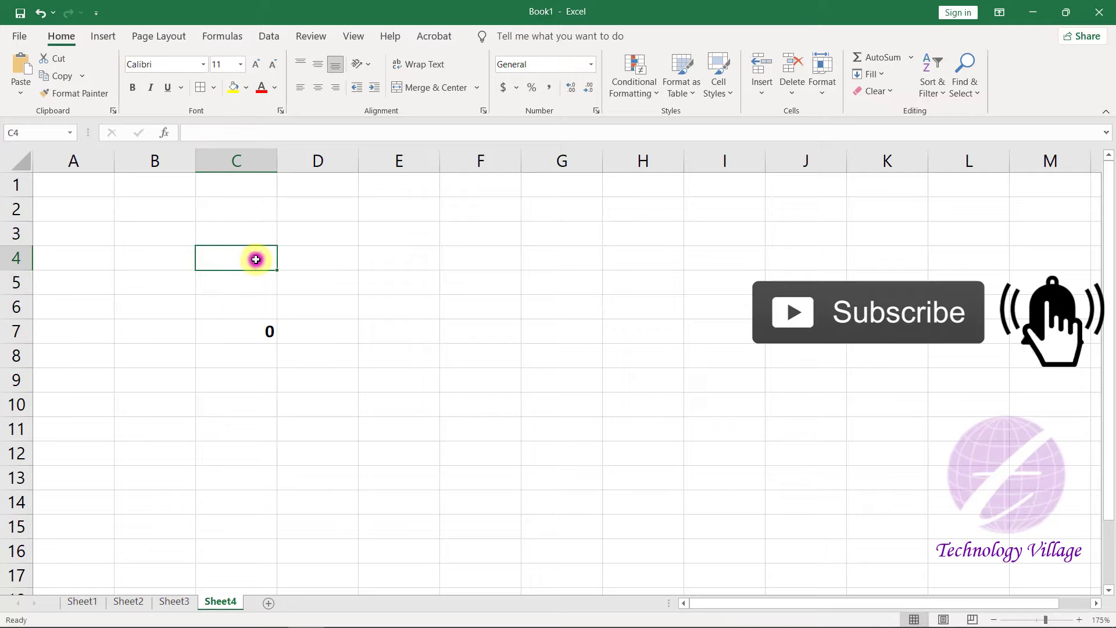
click(82, 601)
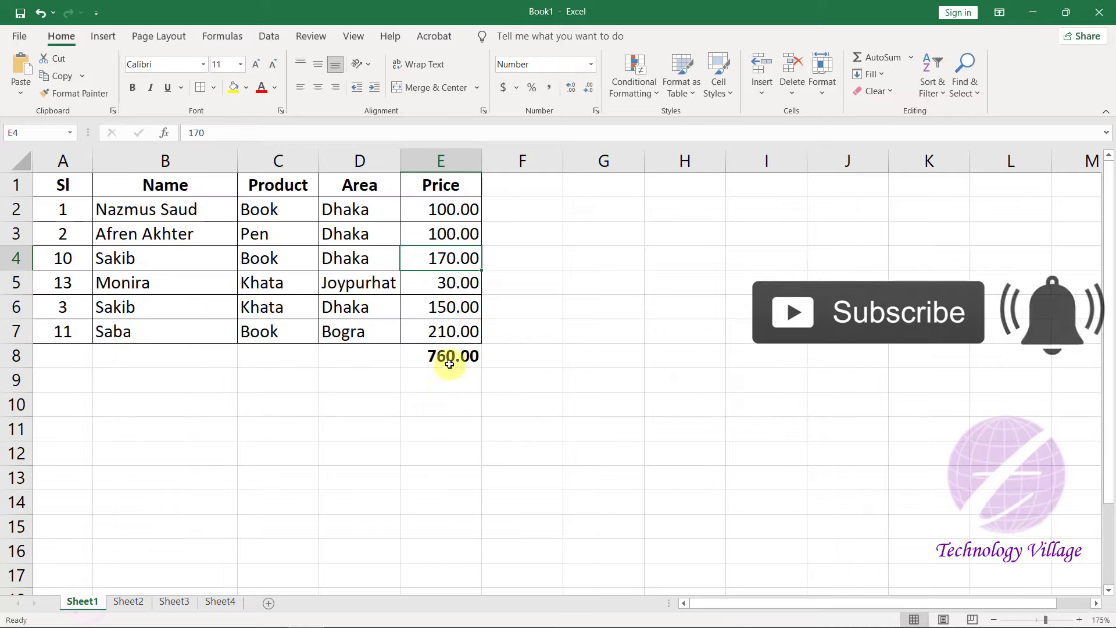
click(231, 603)
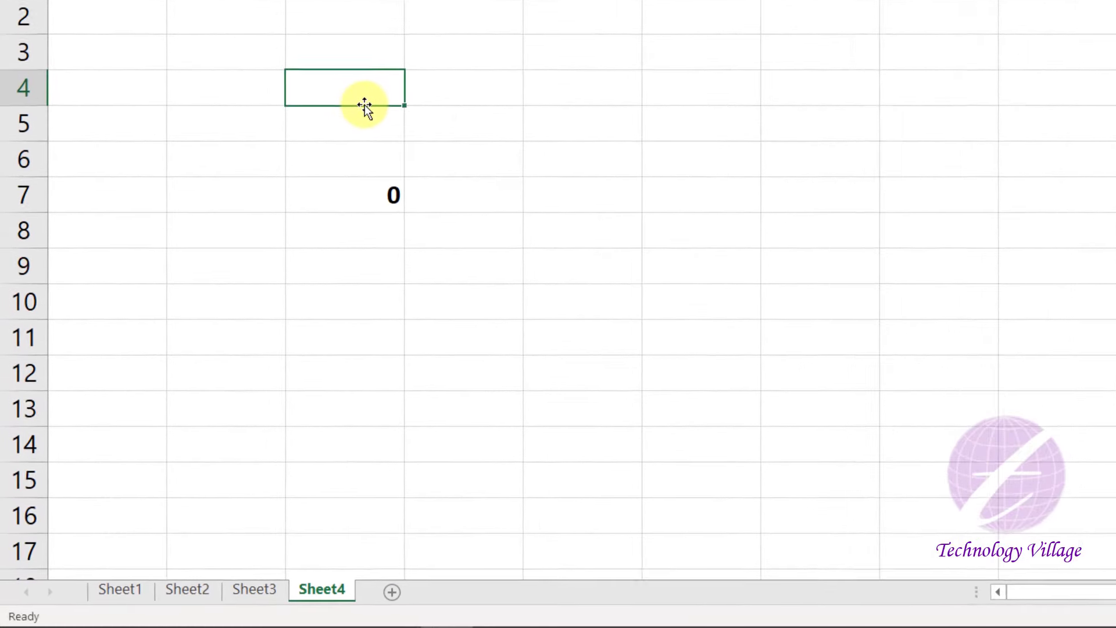
text(=)
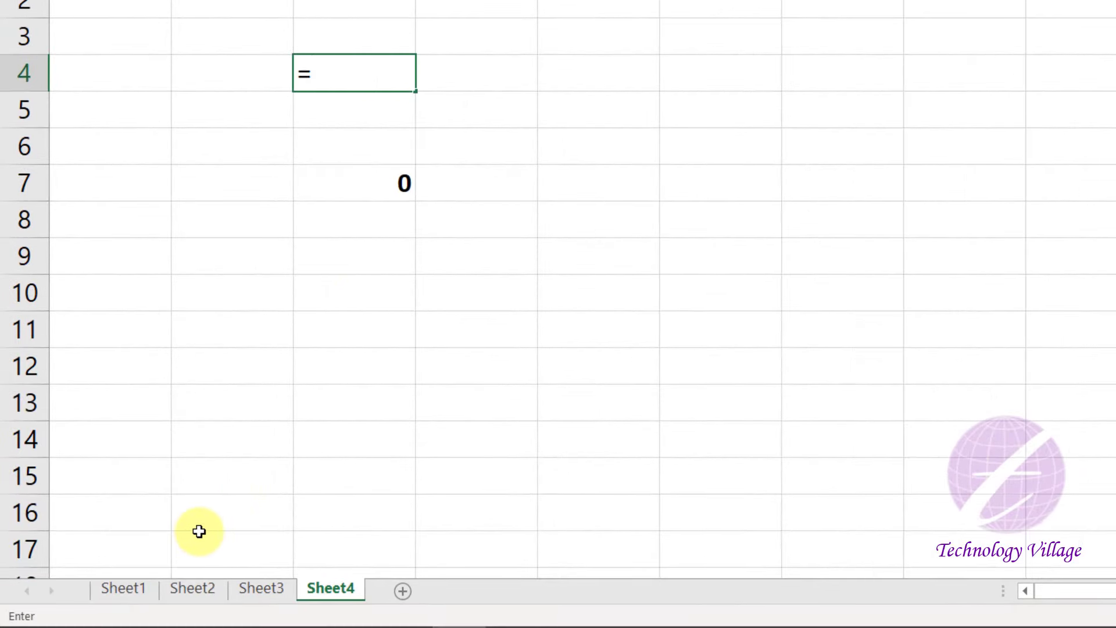
click(134, 592)
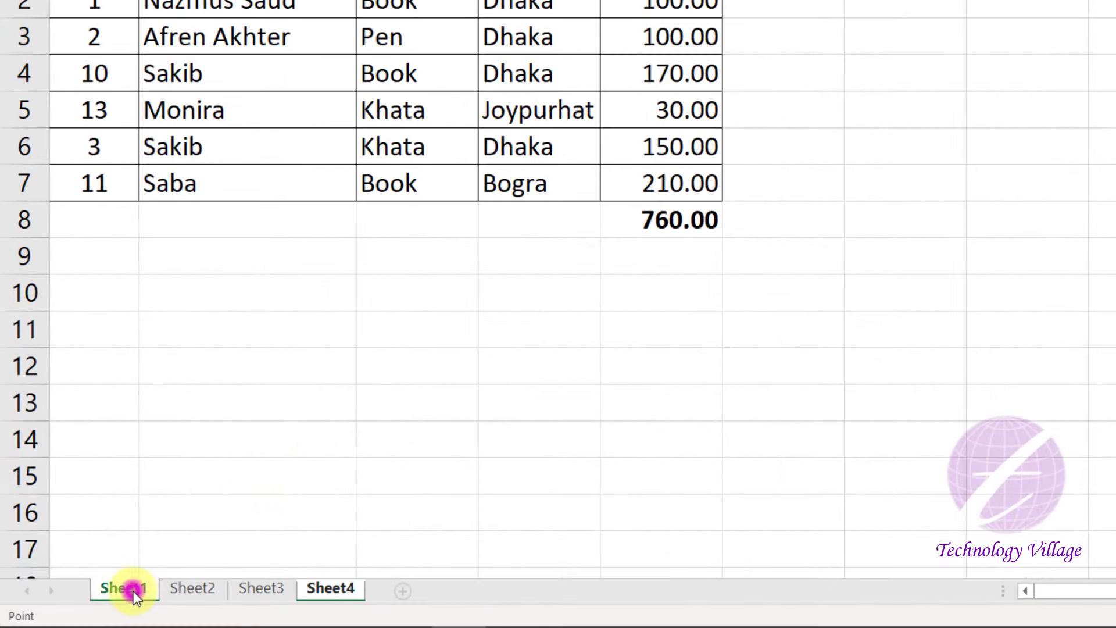
click(689, 220)
key(Return)
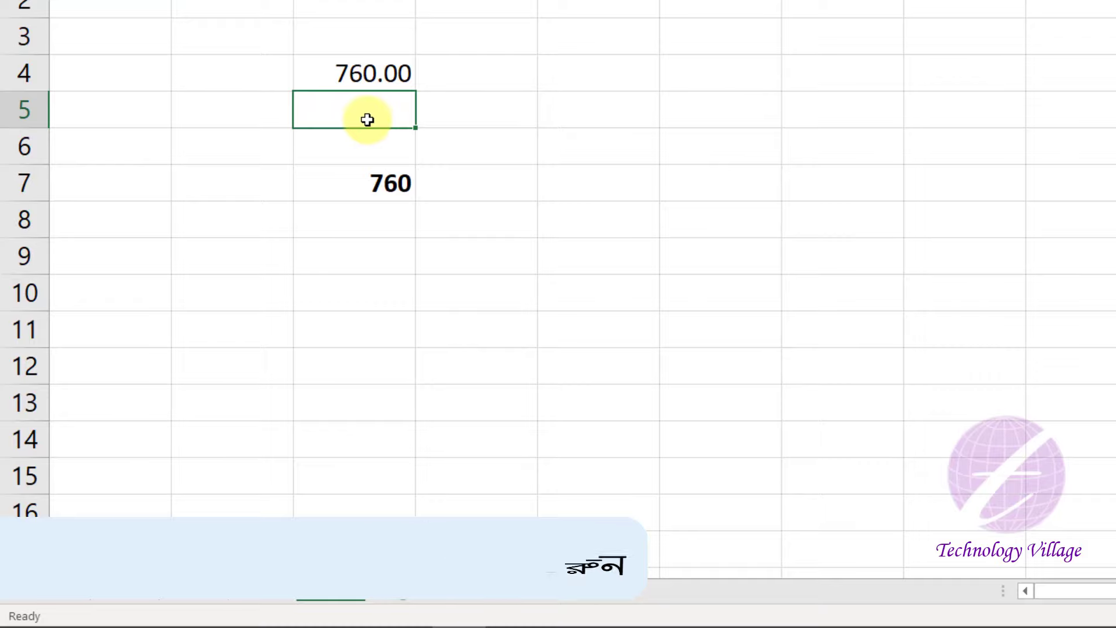
Link Sheet4's C5 to Sheet2's E7 total of 439
text(=)
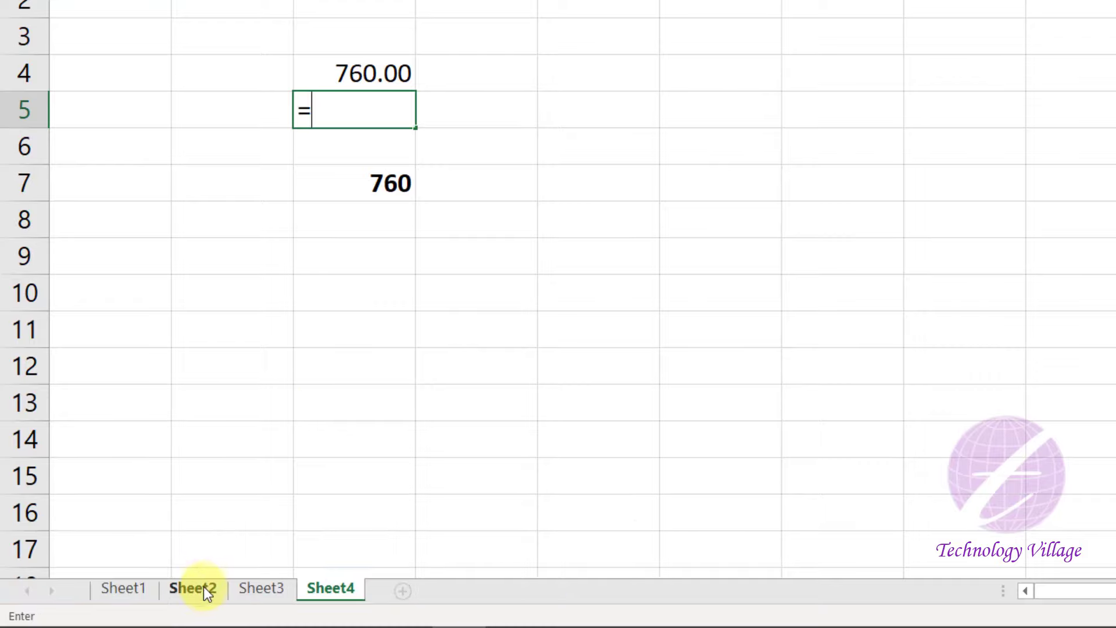
click(201, 591)
click(598, 187)
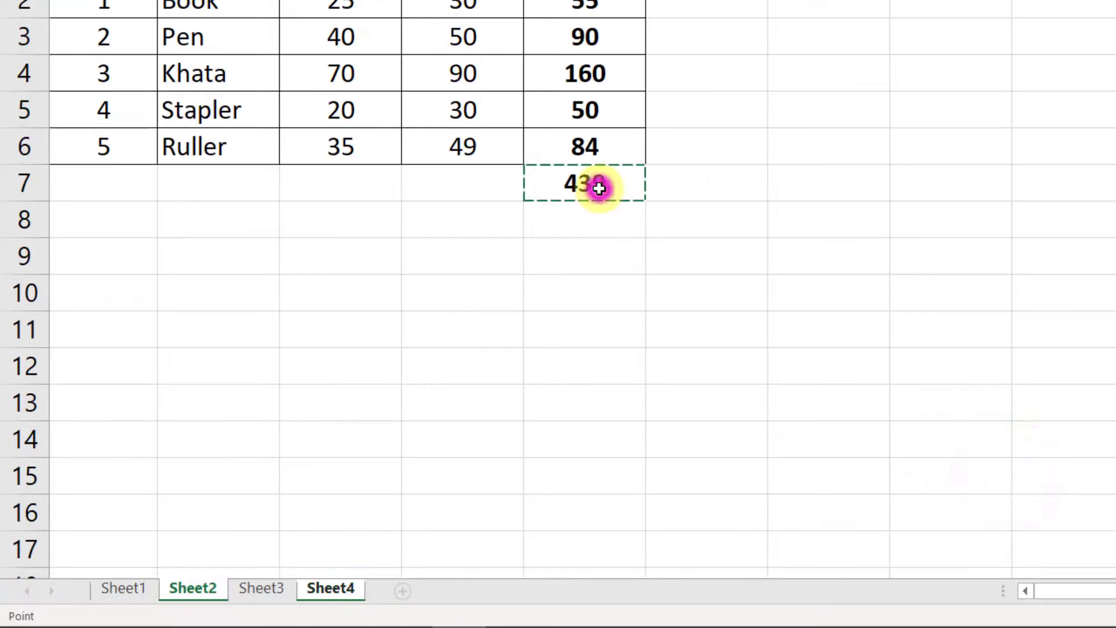
key(Return)
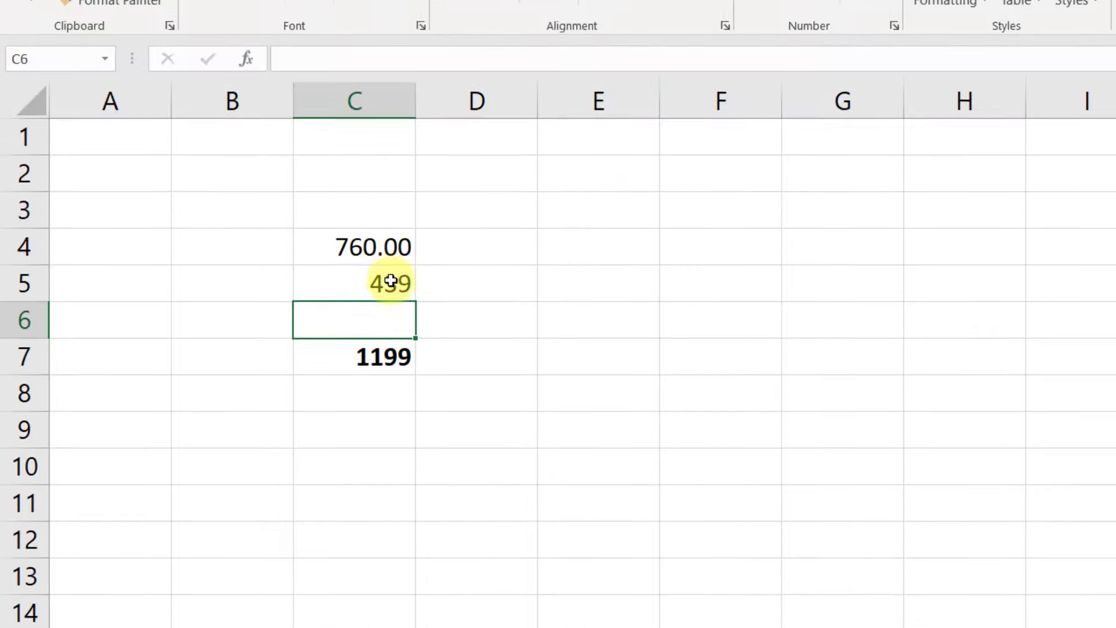
Verify C5's formula against Sheet2's 439 total, with Sheet4's sum now 1199
click(389, 291)
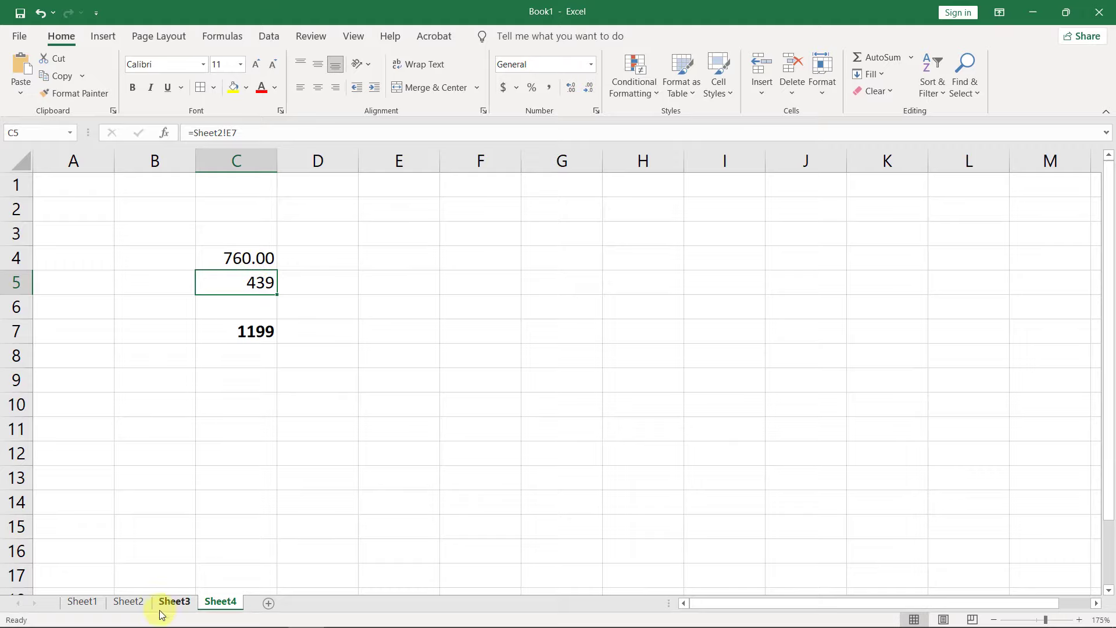
click(128, 601)
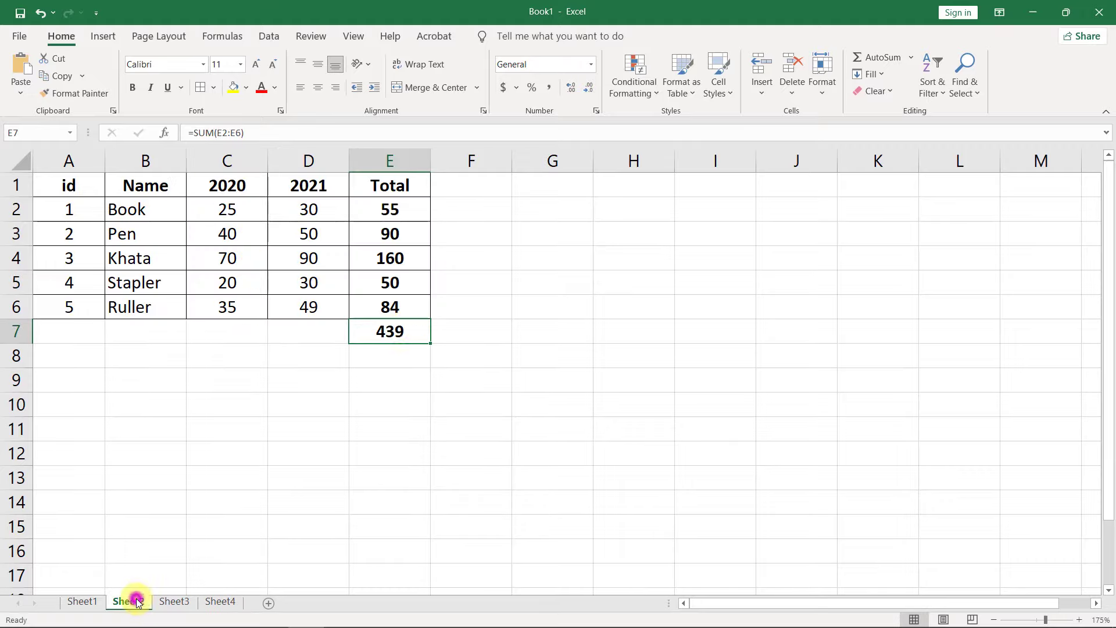
click(227, 603)
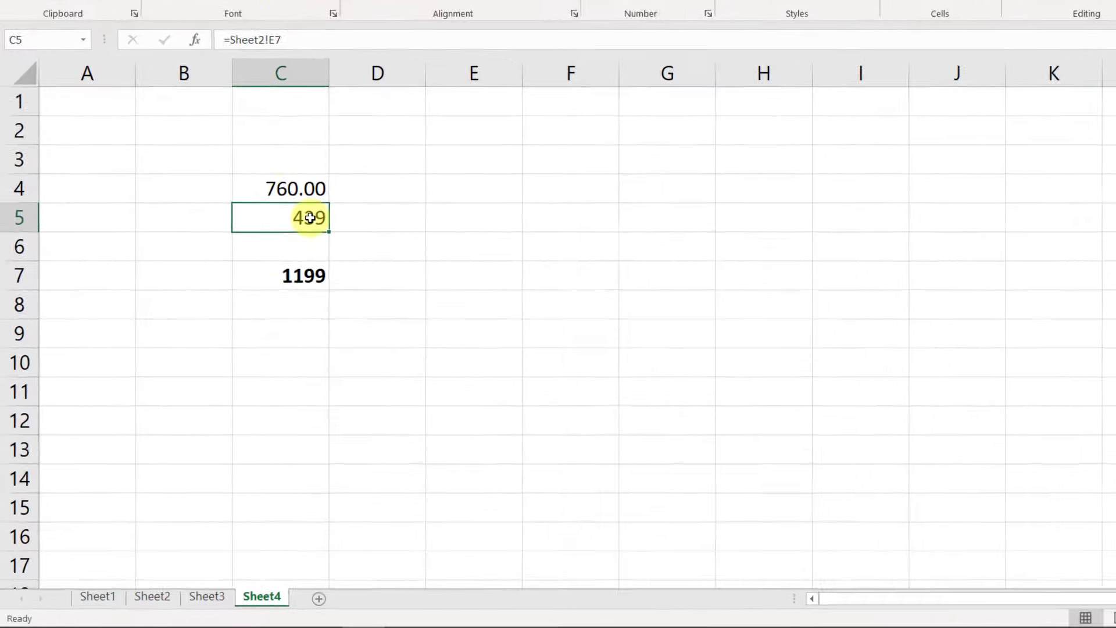
click(393, 150)
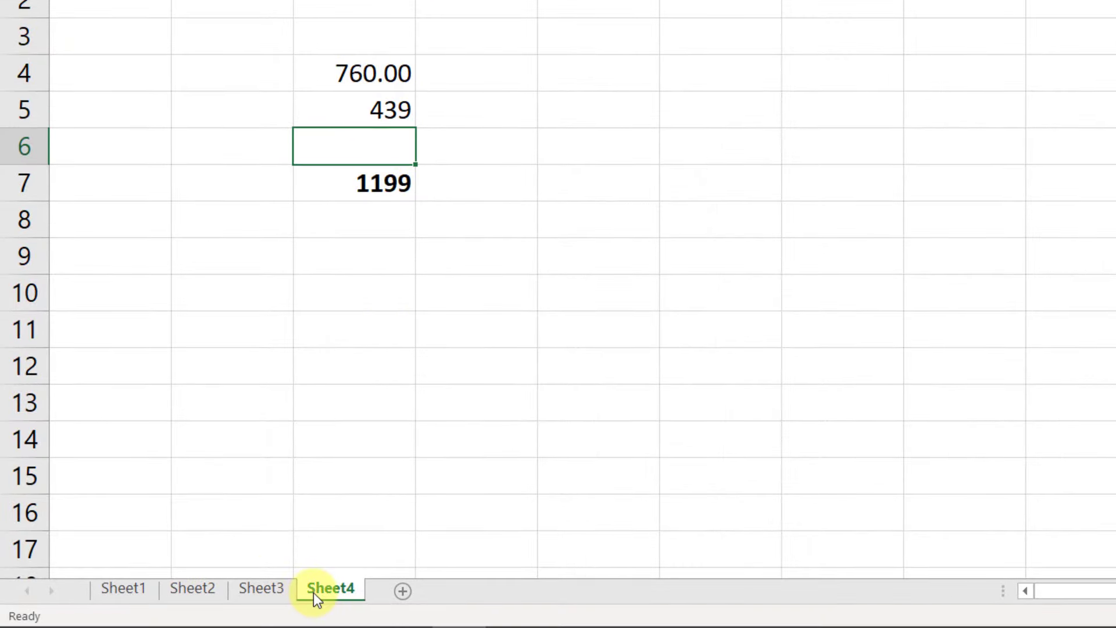
Enter =Sheet3!B6 in Sheet4's C6 to pull in 140, bringing the total to 1339
click(277, 591)
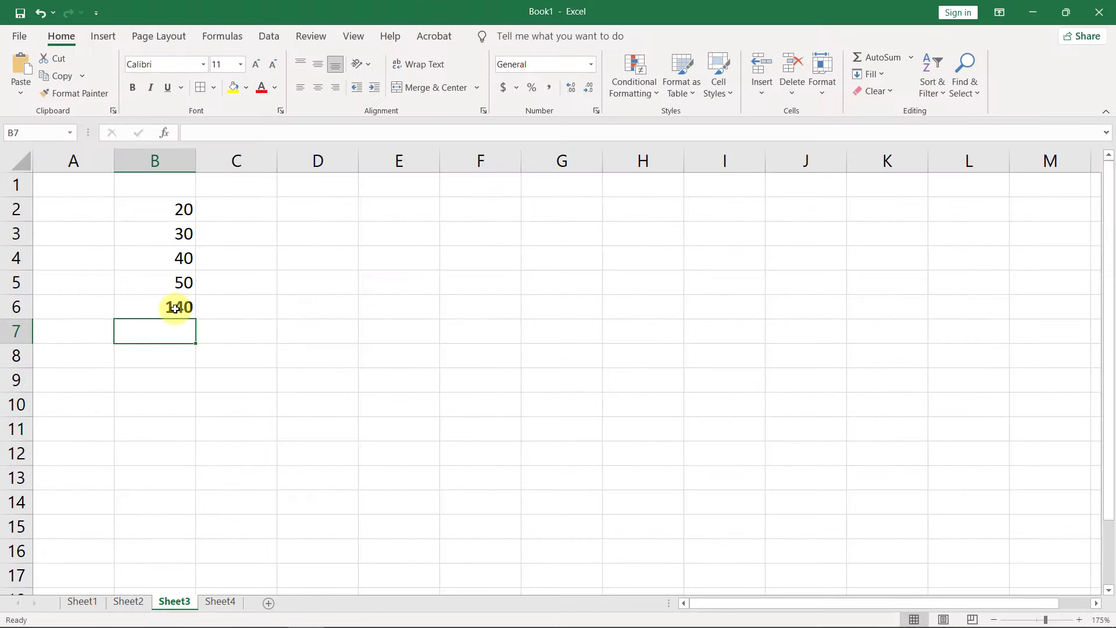
click(220, 602)
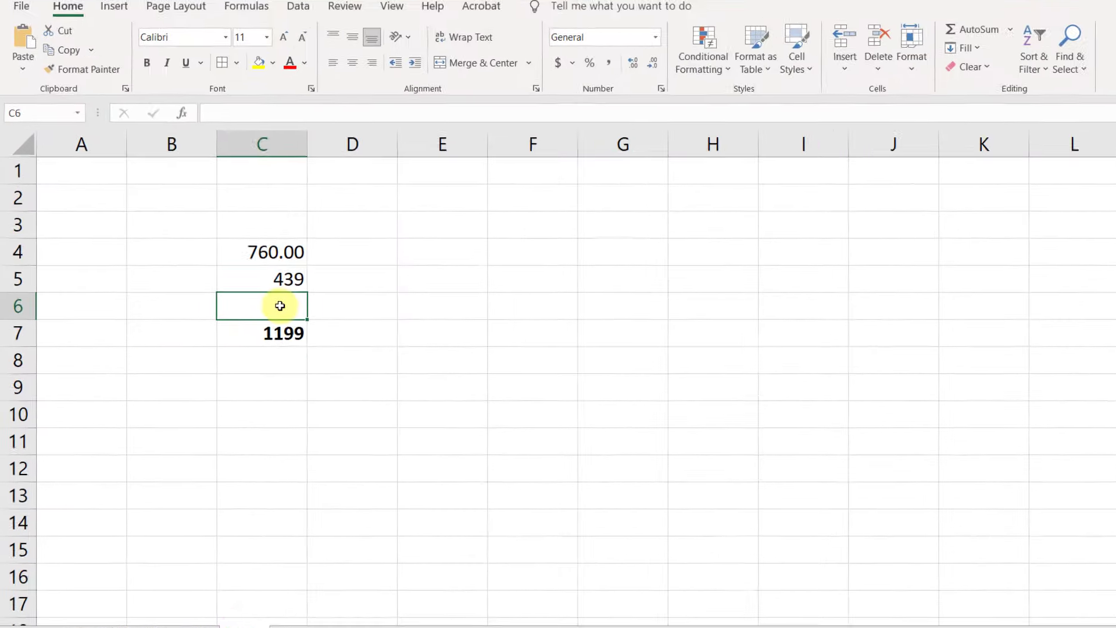
text(=Sheet)
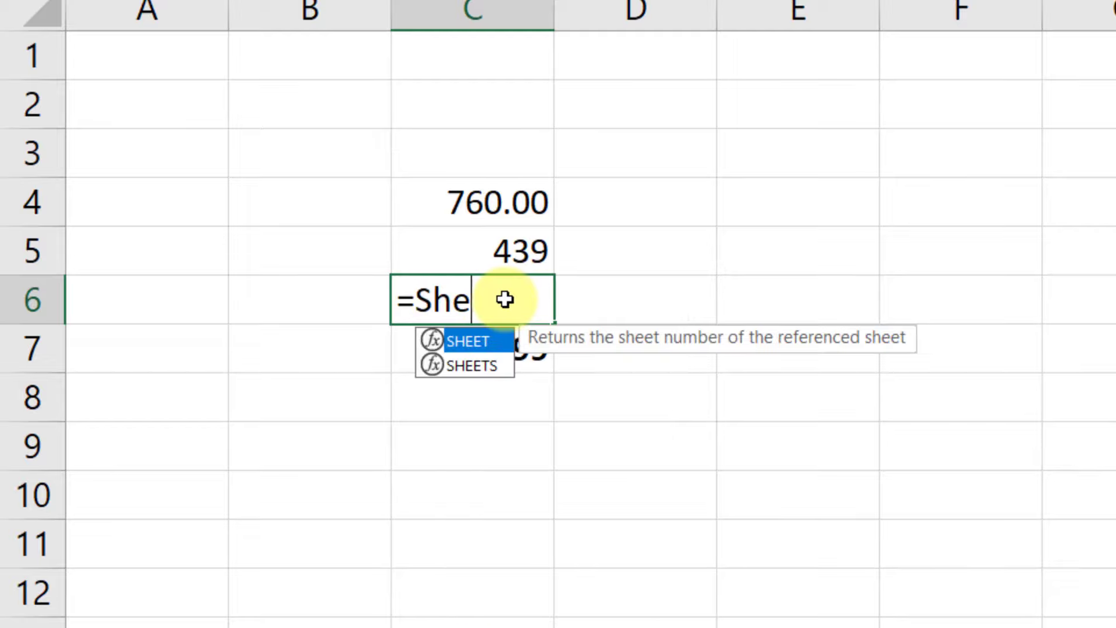
text(3!b6)
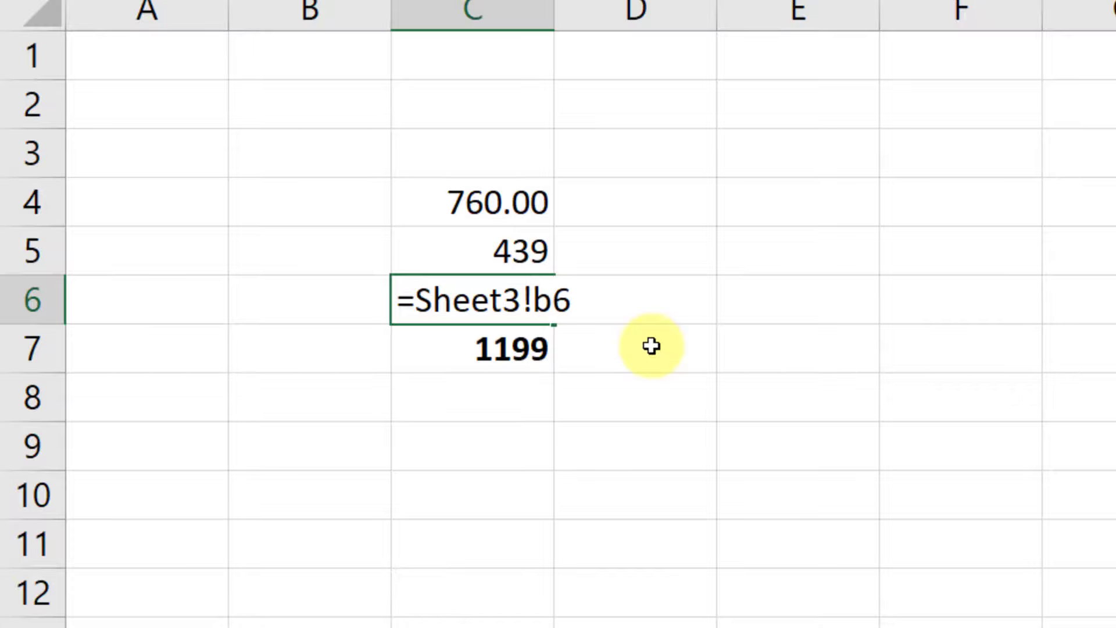
key(Return)
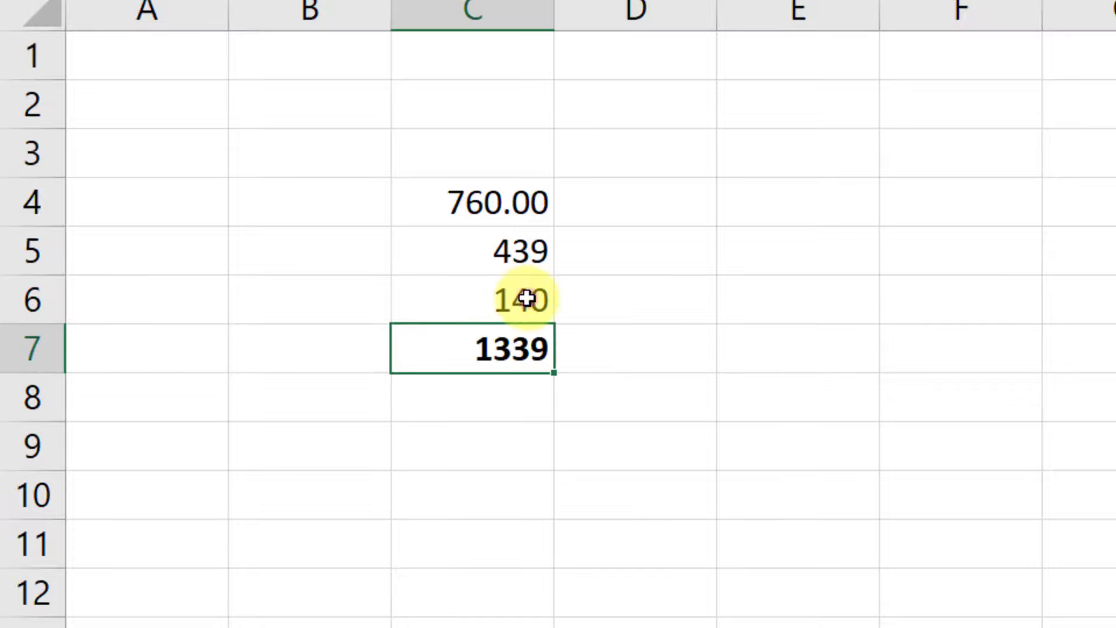
click(526, 298)
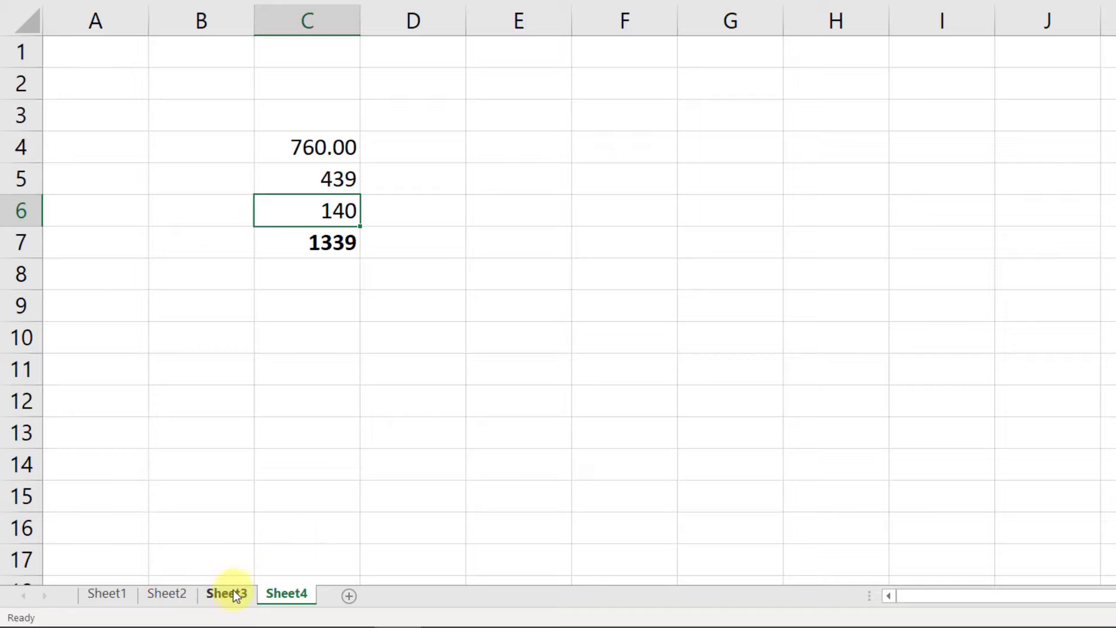
Change Sheet3's B3 from 30 to 20 and confirm Sheet4 shows 130 and 1329
click(232, 590)
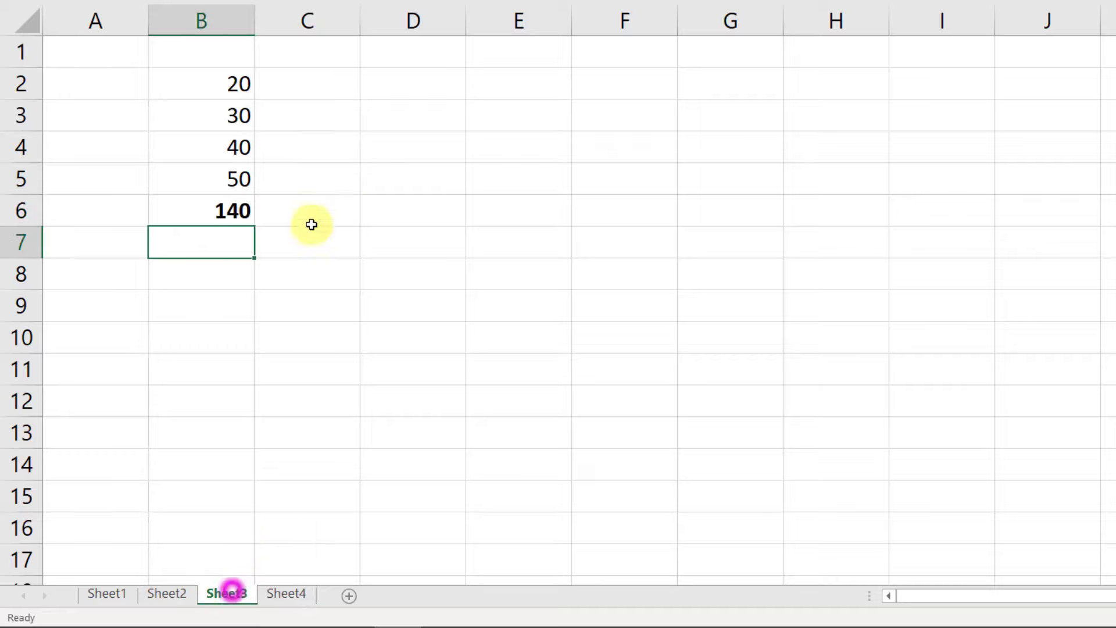
click(228, 117)
text(20)
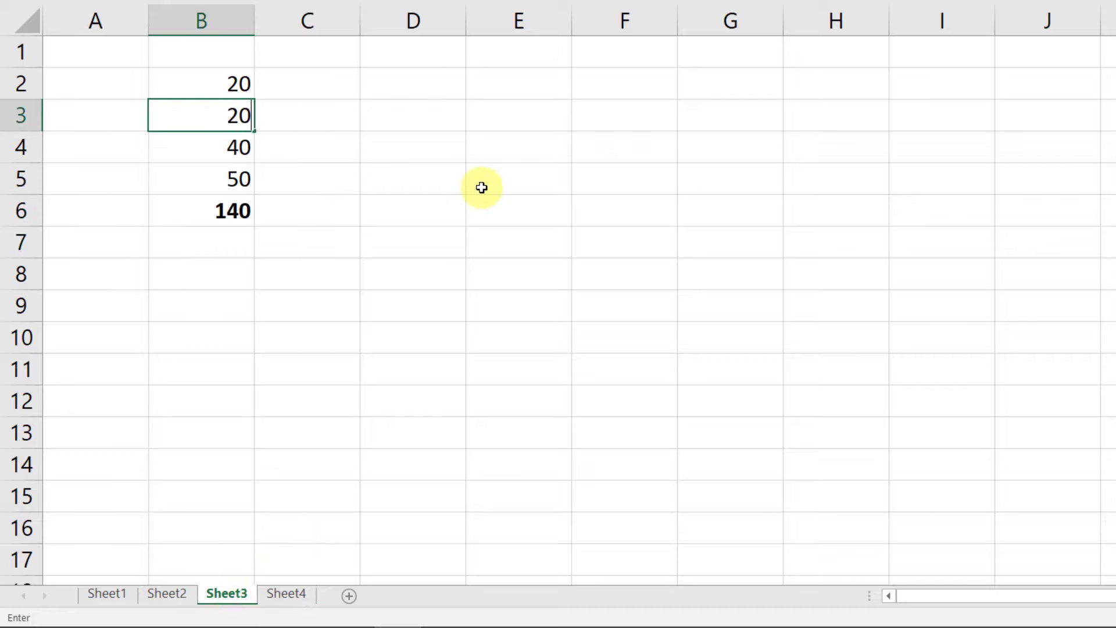
key(Return)
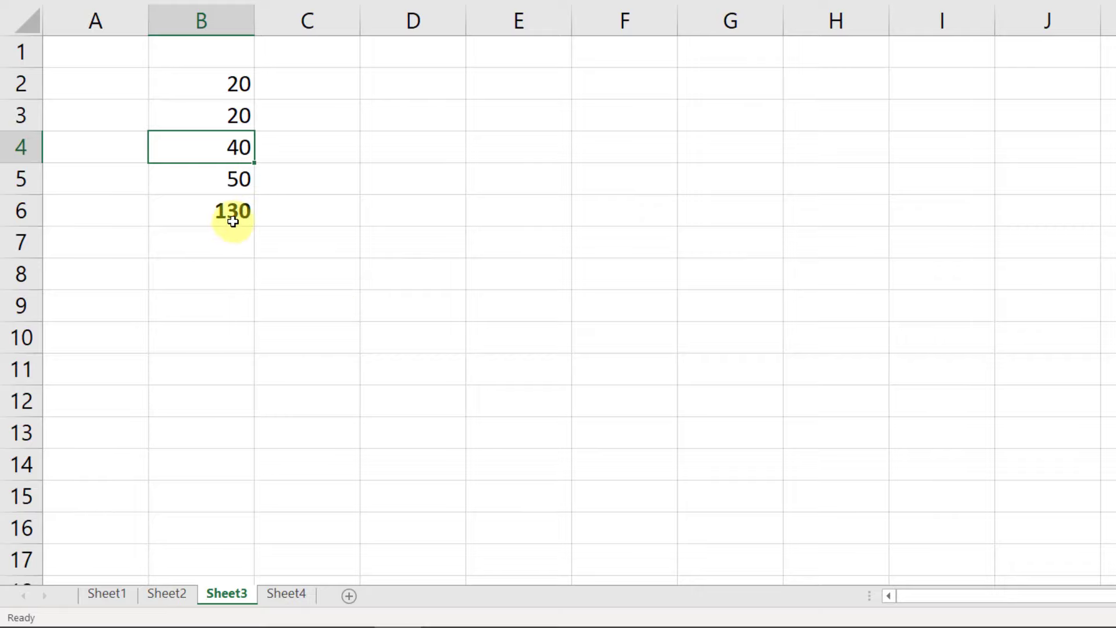
click(293, 593)
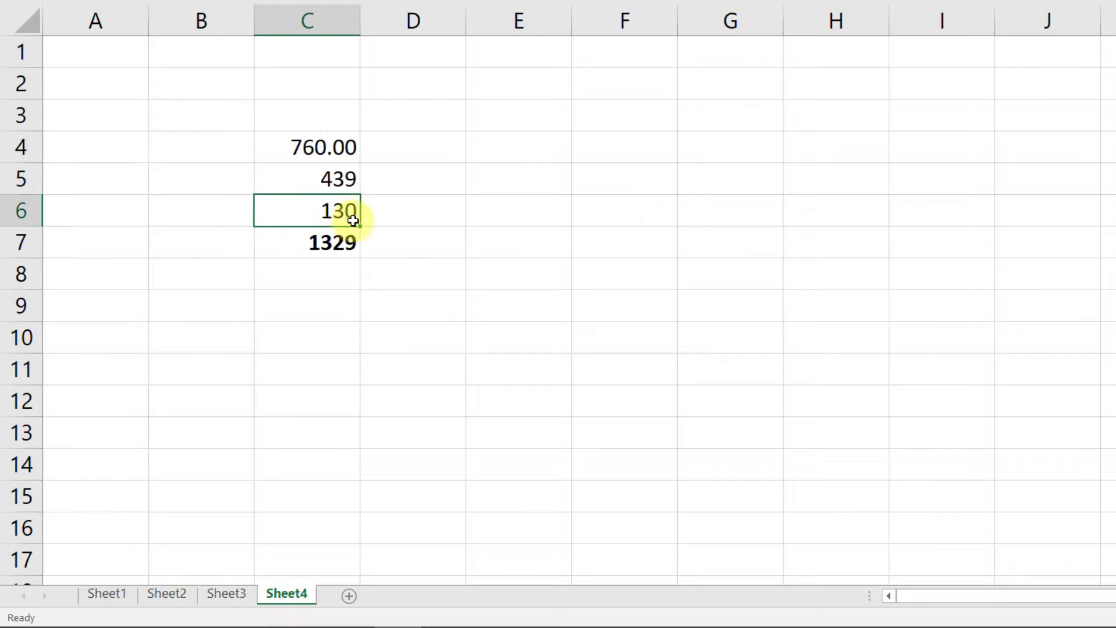
click(226, 593)
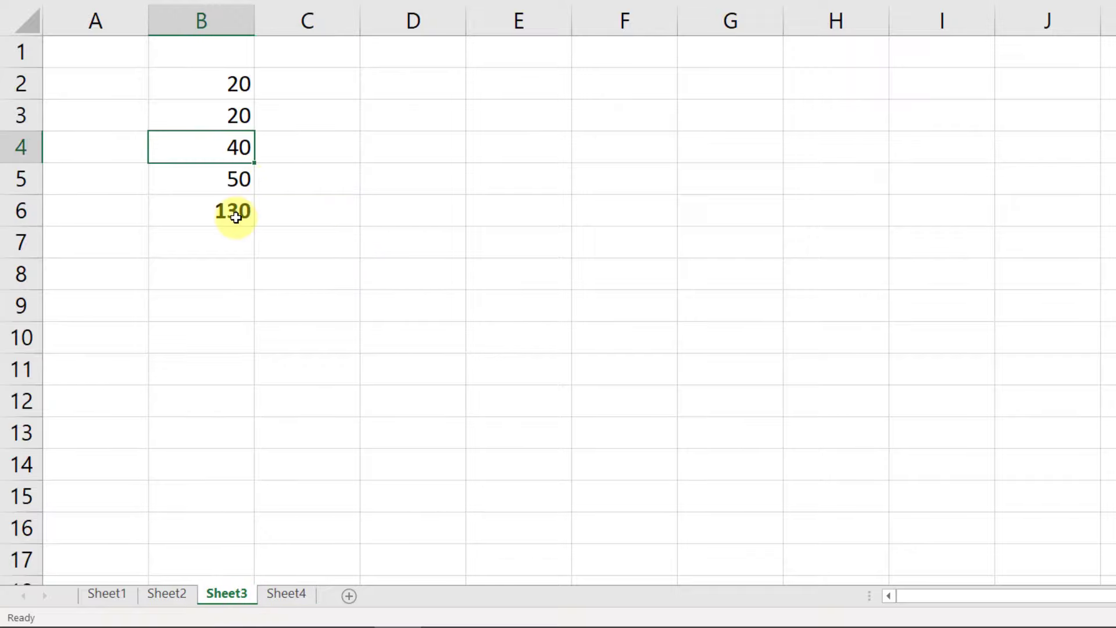
click(287, 592)
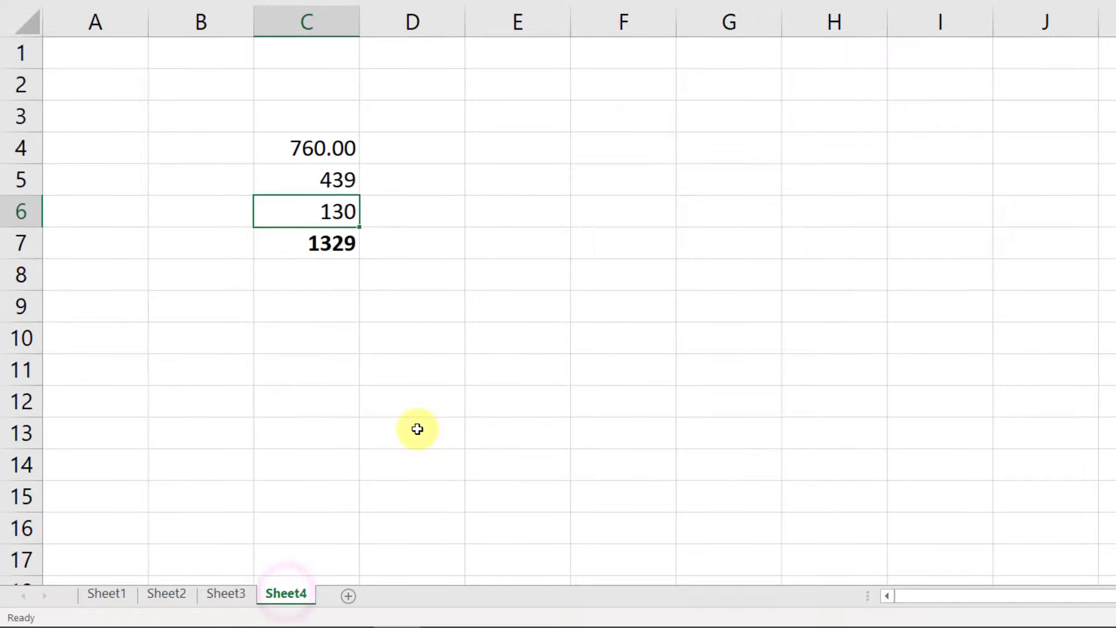